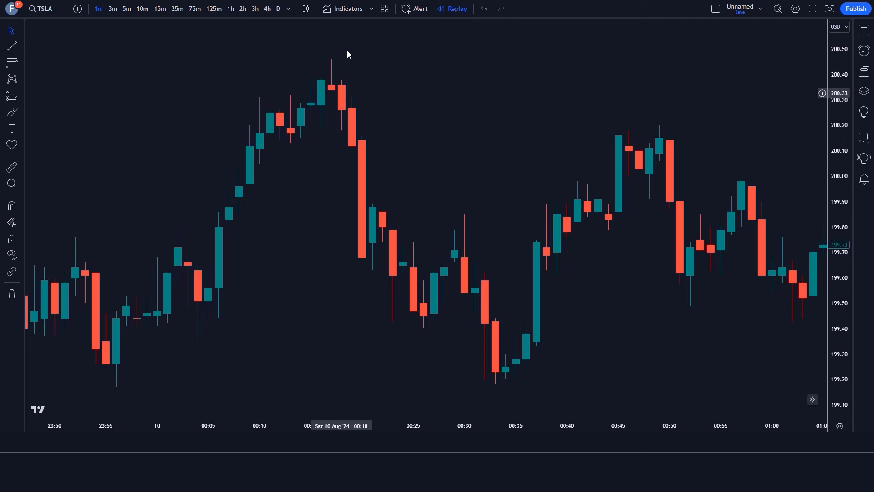
# - Open Indicators, Metrics & Strategies from the top toolbar over the TSLA 1-minute chart
pyautogui.click(345, 10)
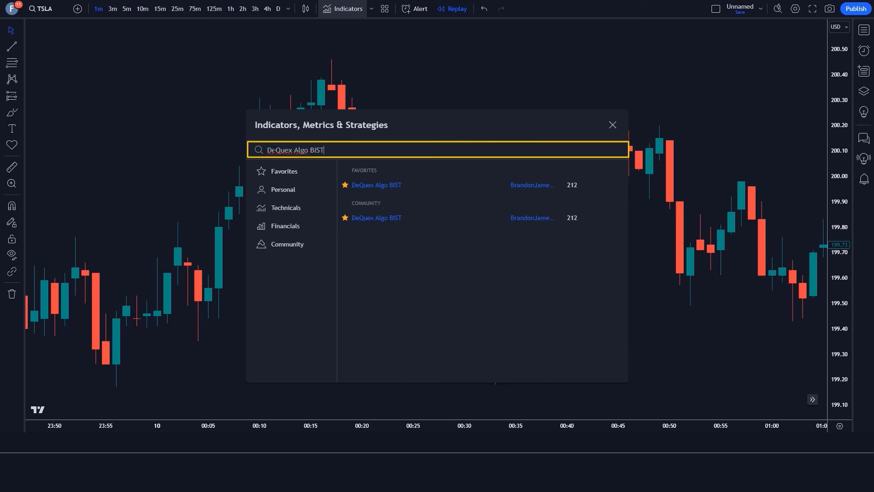
# - Add DeQuex Algo BIST with R2 Period 12, Fast 21 and Slow 50
pyautogui.click(372, 185)
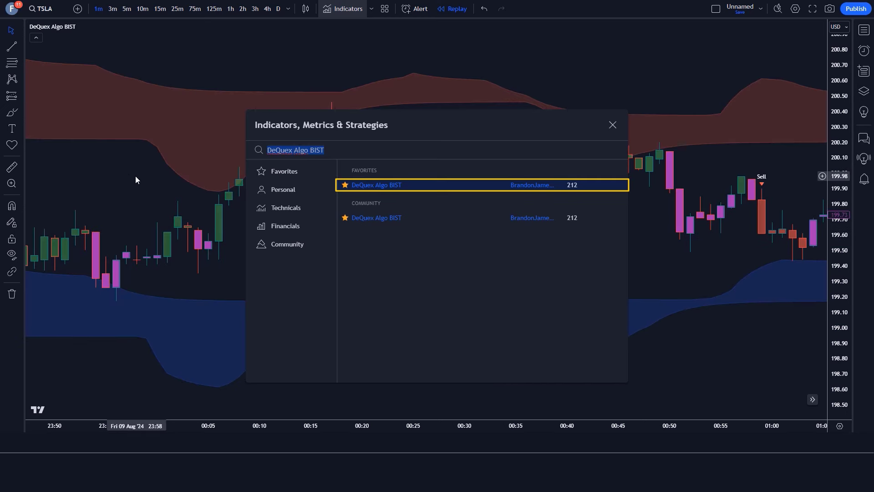
pyautogui.press('Escape')
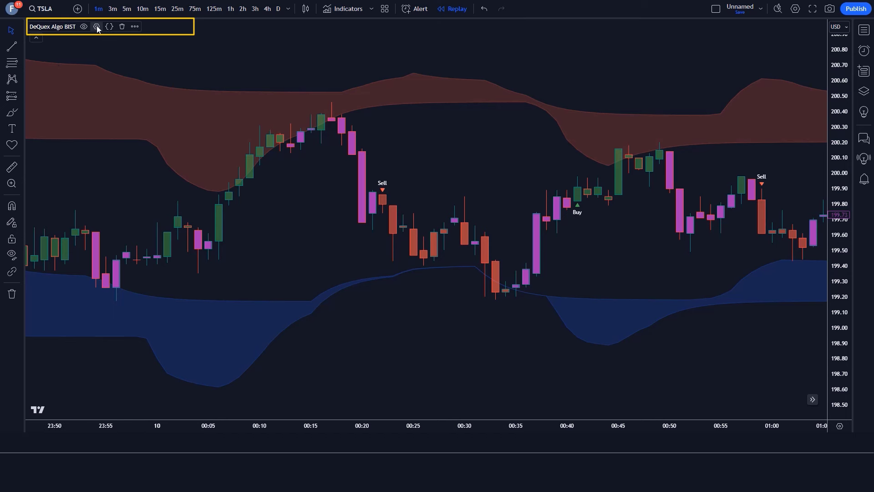
pyautogui.click(96, 26)
pyautogui.click(438, 217)
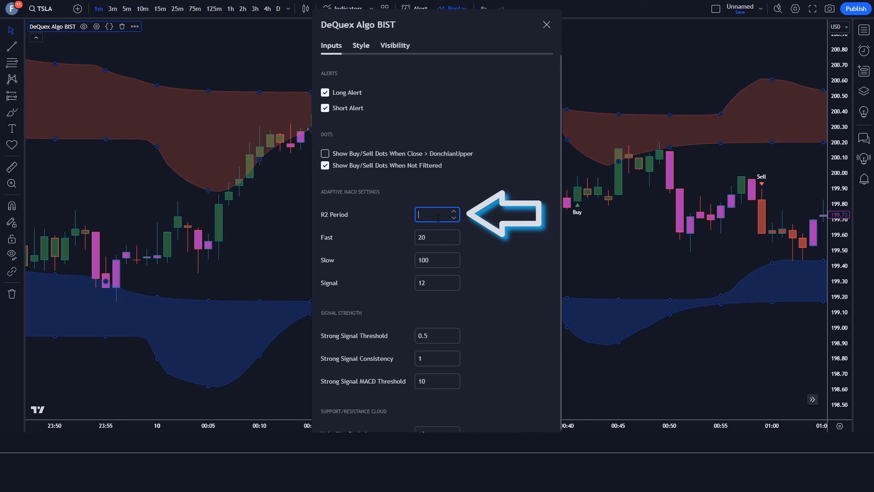
pyautogui.write('12')
pyautogui.click(428, 237)
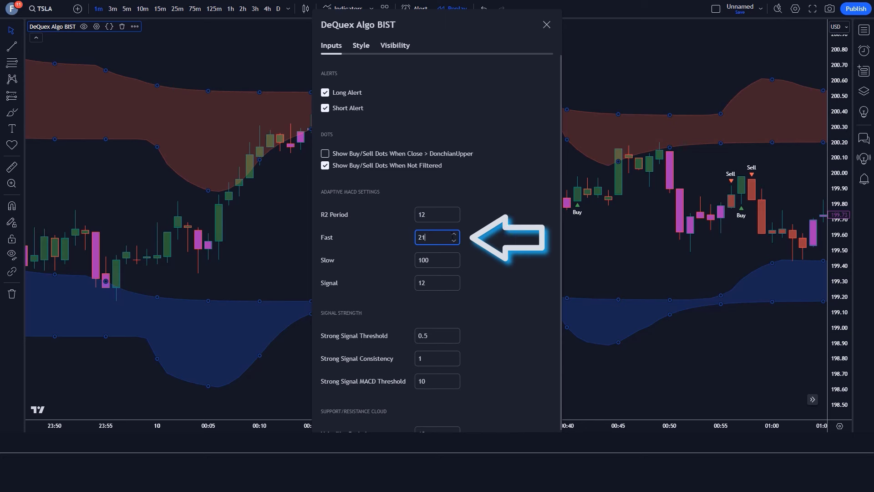
pyautogui.click(441, 260)
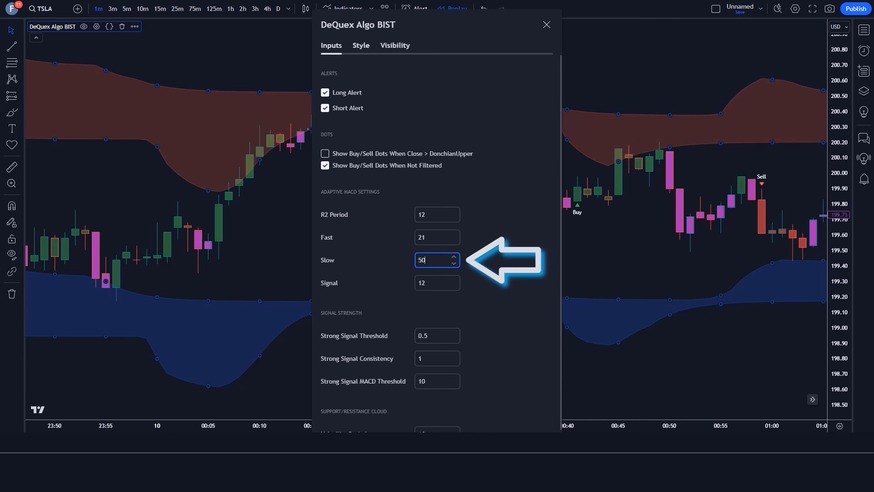
pyautogui.press('Escape')
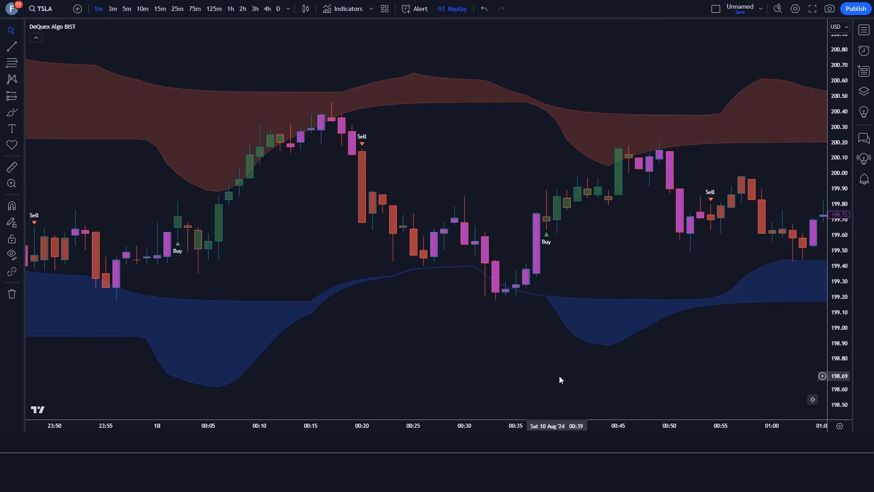
# - Add the TSI with histogram and MA indicator to the chart
pyautogui.click(348, 9)
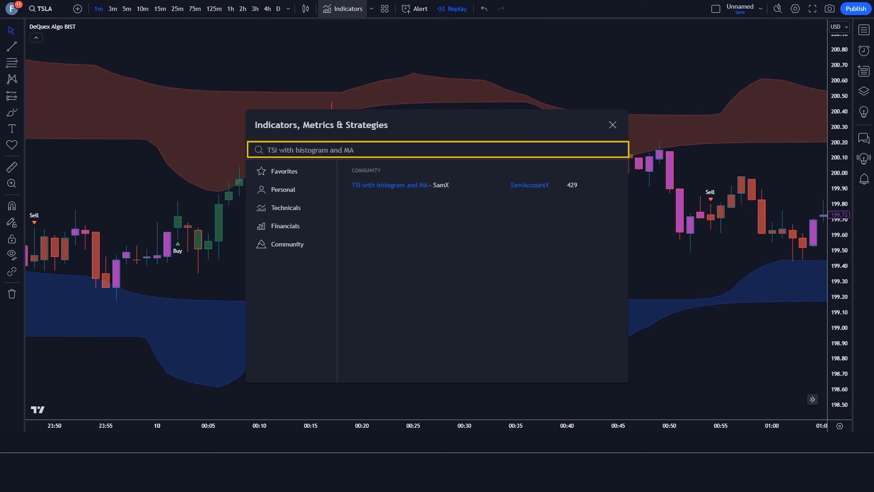
pyautogui.press('Down')
pyautogui.press('Return')
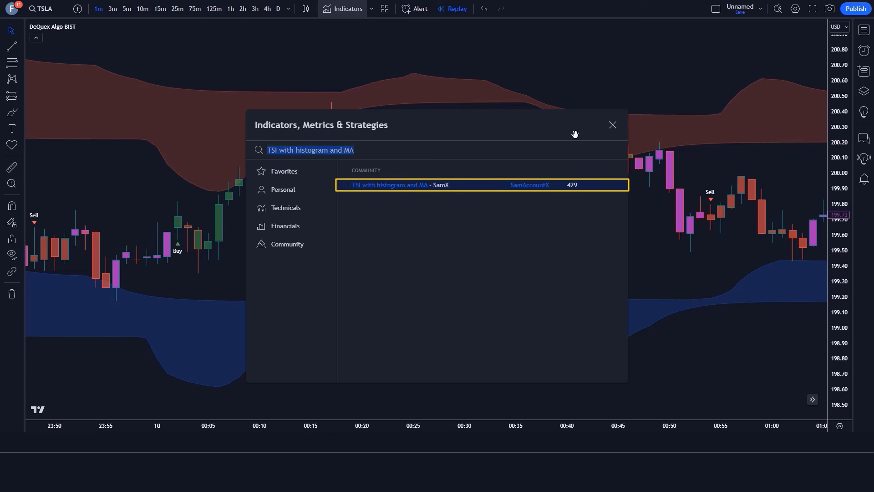
pyautogui.click(605, 126)
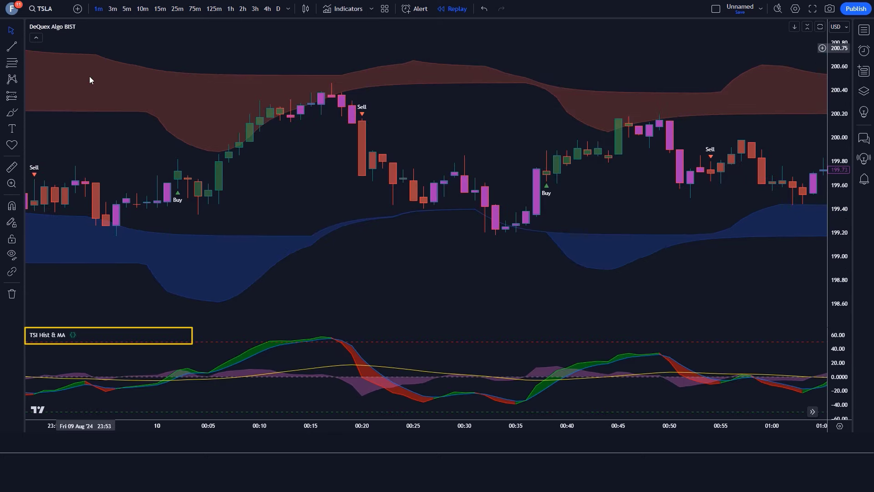
# - Set TSI Hist & MA lengths to Long-Period 12, Short-Period 2 and Signal Period 2
pyautogui.click(86, 335)
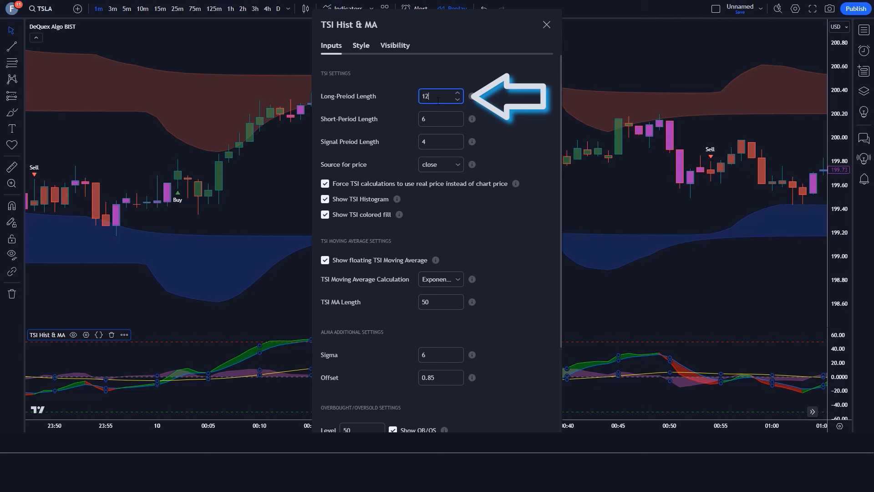
pyautogui.click(436, 121)
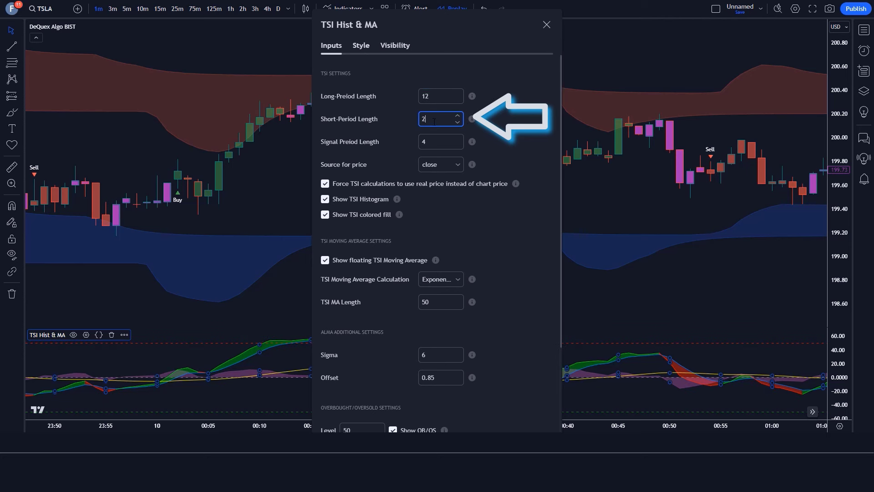
pyautogui.click(521, 124)
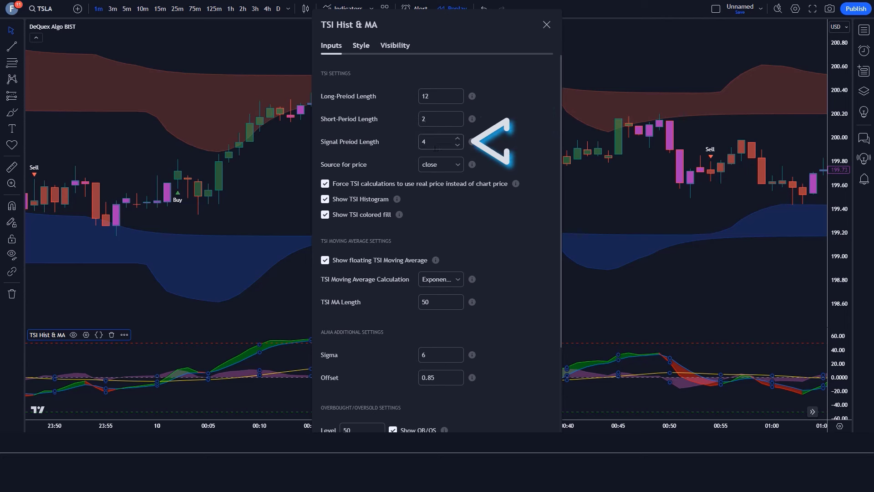
pyautogui.click(434, 146)
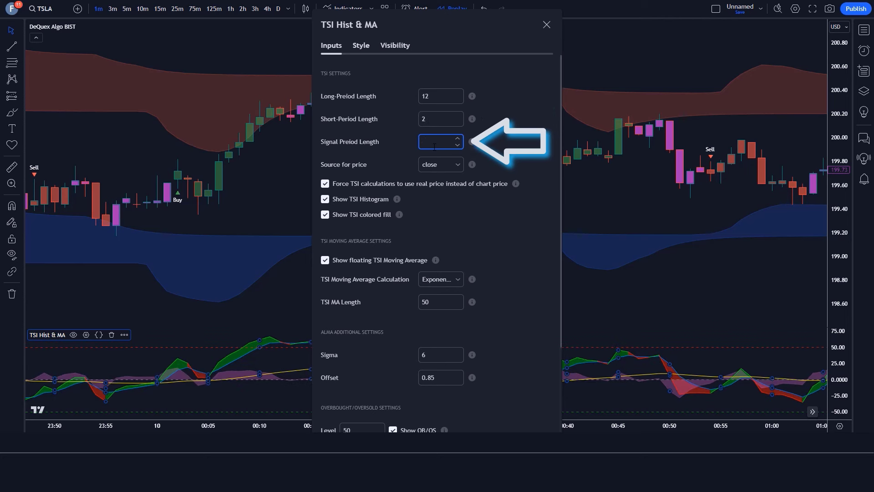
pyautogui.write('2')
pyautogui.click(520, 138)
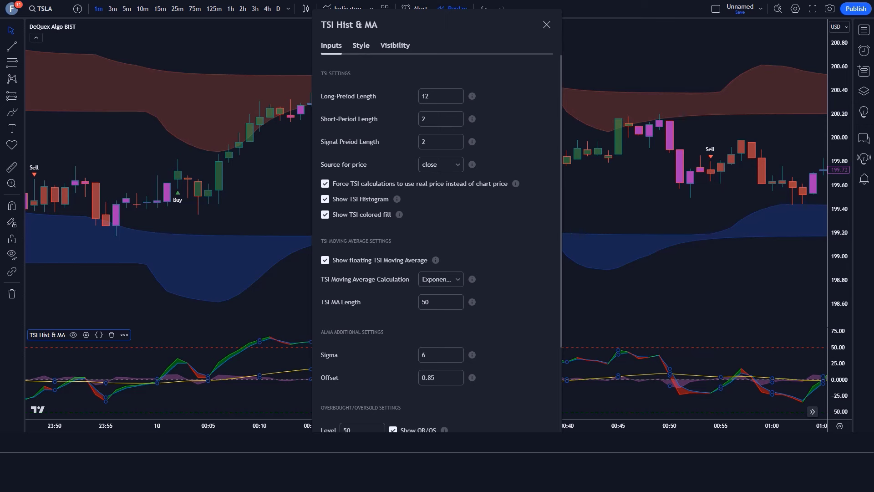
pyautogui.press('Escape')
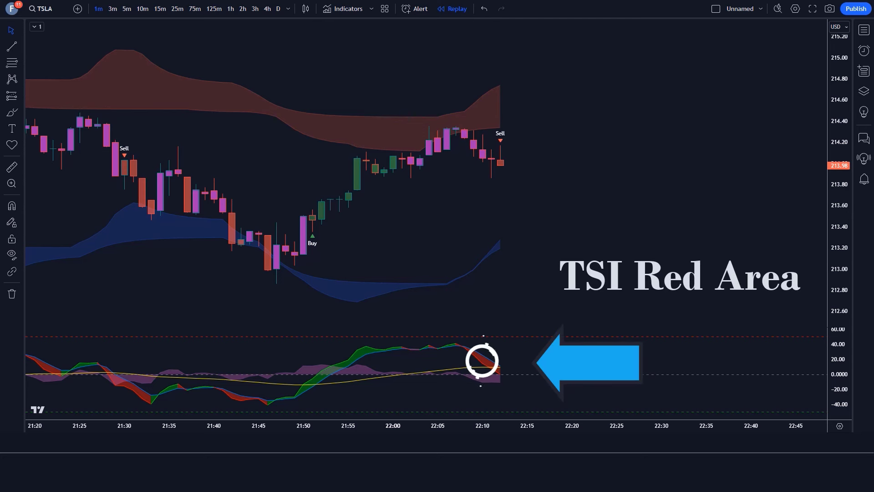
# - Place a short position at the Sell candle: entry 214.01, stop 214.35, target 213.49
pyautogui.hotkey('alt', 'f')
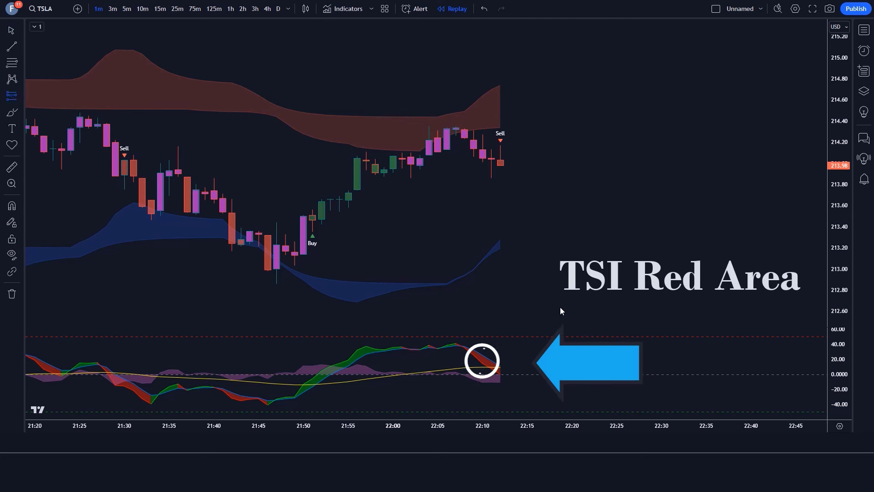
pyautogui.click(500, 162)
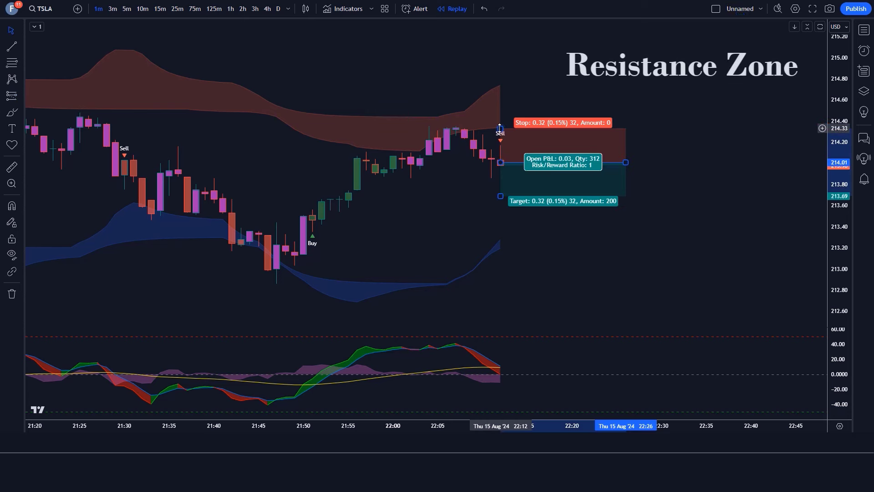
pyautogui.moveTo(499, 129); pyautogui.dragTo(503, 126)
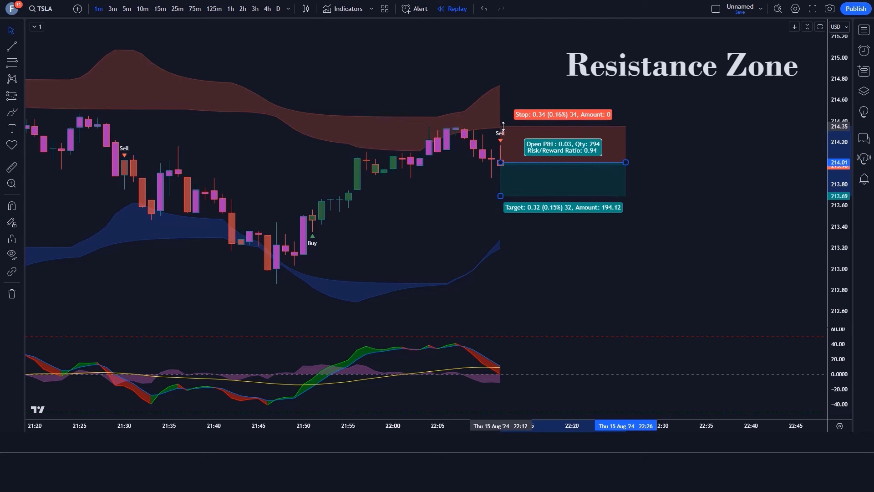
pyautogui.moveTo(500, 196); pyautogui.dragTo(505, 217)
pyautogui.click(474, 221)
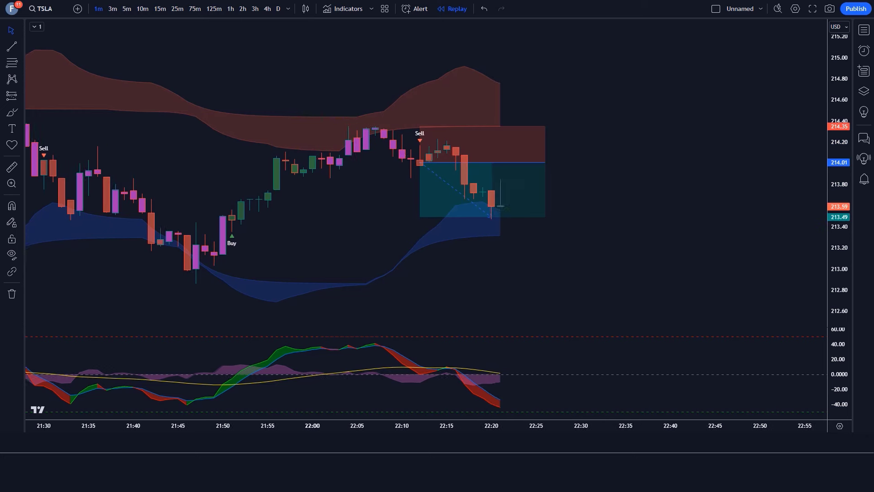
pyautogui.moveTo(536, 172); pyautogui.dragTo(496, 177)
# - Place a long position at the Buy candle, stop below support, target at 1.5 reward
pyautogui.press('Escape')
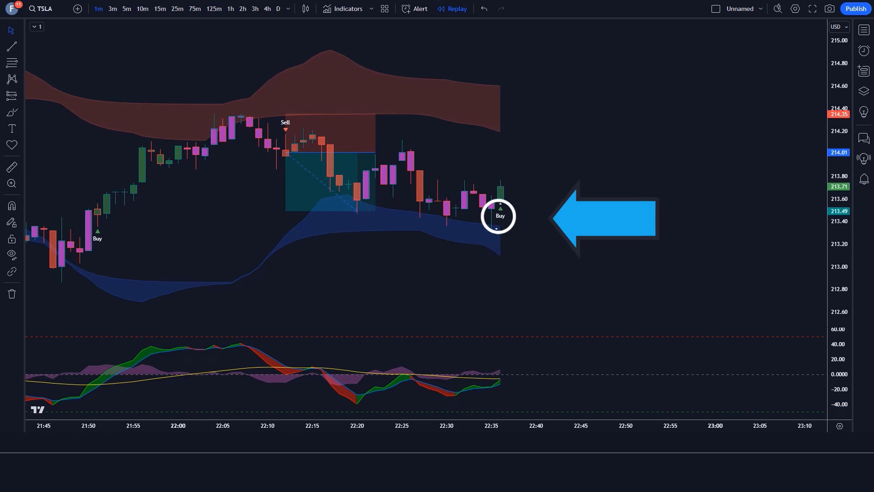
pyautogui.click(497, 216)
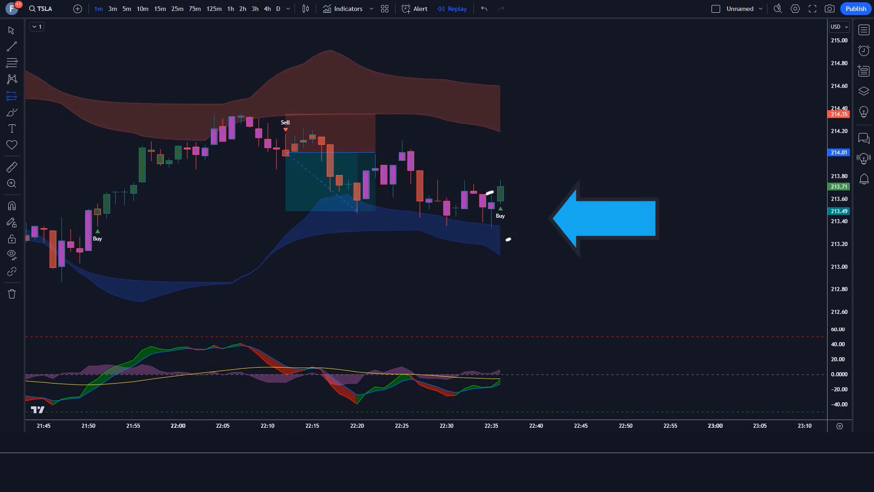
pyautogui.click(501, 188)
pyautogui.moveTo(500, 223); pyautogui.dragTo(500, 255)
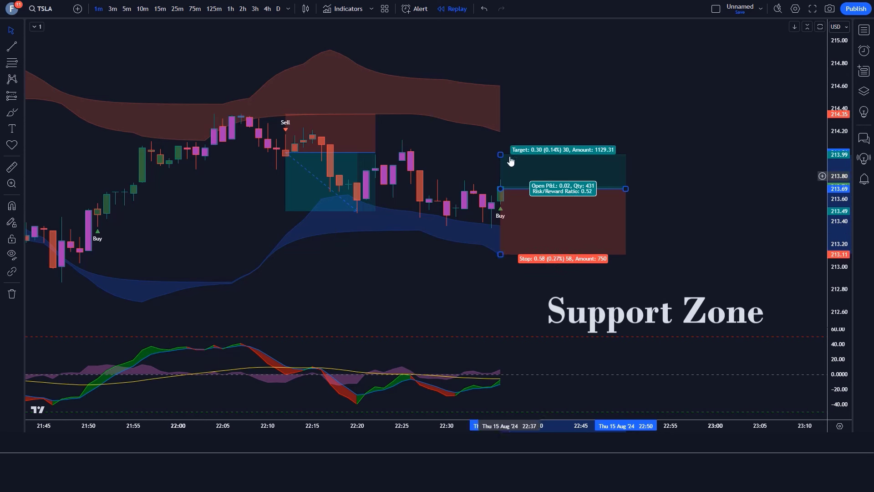
pyautogui.moveTo(501, 154); pyautogui.dragTo(503, 91)
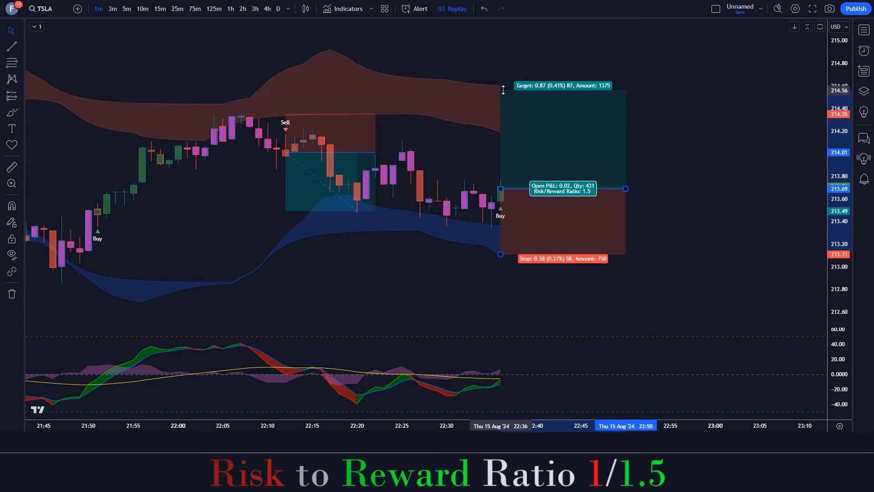
pyautogui.click(461, 144)
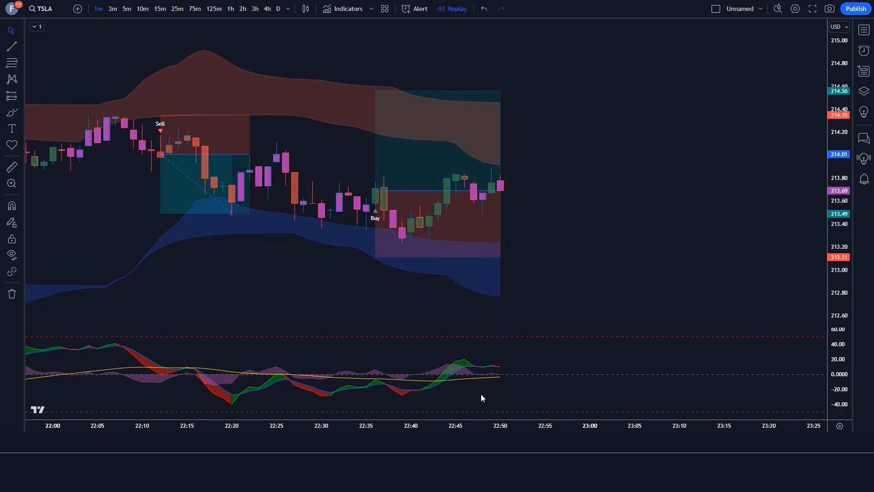
# - Resize the long trade box so it ends at the target-hit bar
pyautogui.click(501, 190)
pyautogui.moveTo(501, 190); pyautogui.dragTo(599, 190)
pyautogui.click(679, 219)
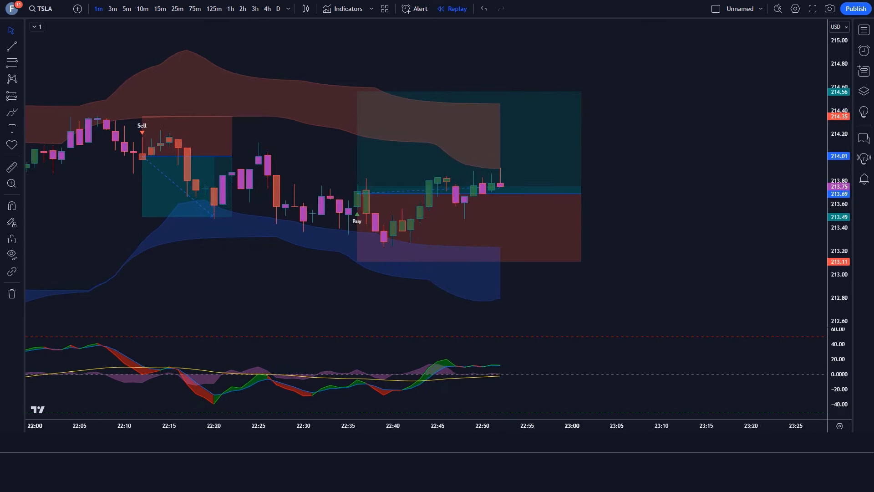
pyautogui.moveTo(501, 195); pyautogui.dragTo(658, 198)
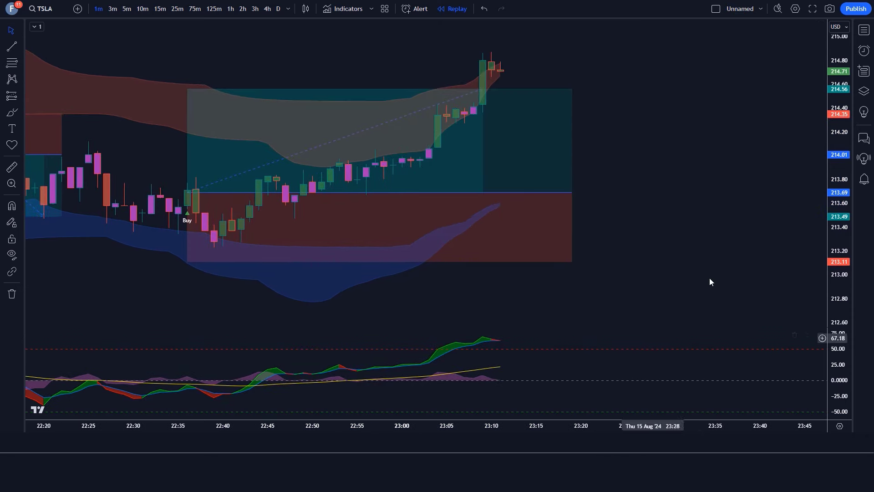
pyautogui.click(566, 192)
pyautogui.moveTo(565, 192); pyautogui.dragTo(501, 194)
pyautogui.click(496, 397)
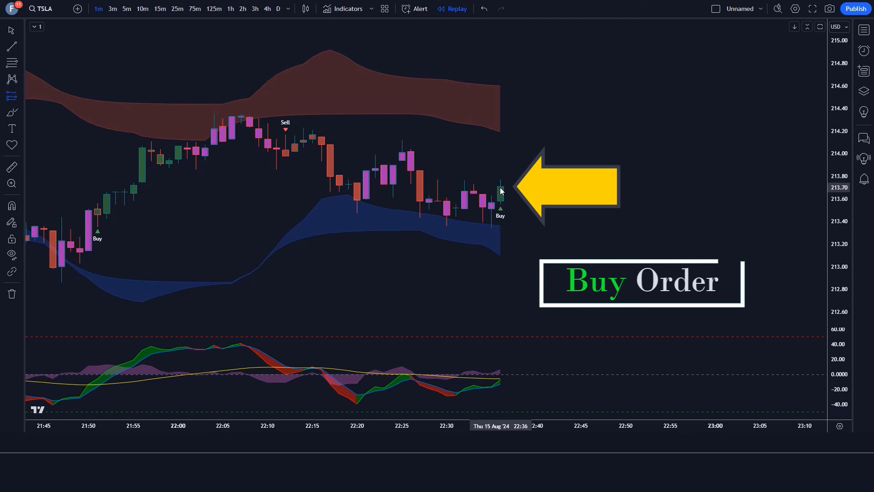
# - Place a long position at the 213.70 Buy candle with stop 213.09 and target 214.65
pyautogui.click(500, 188)
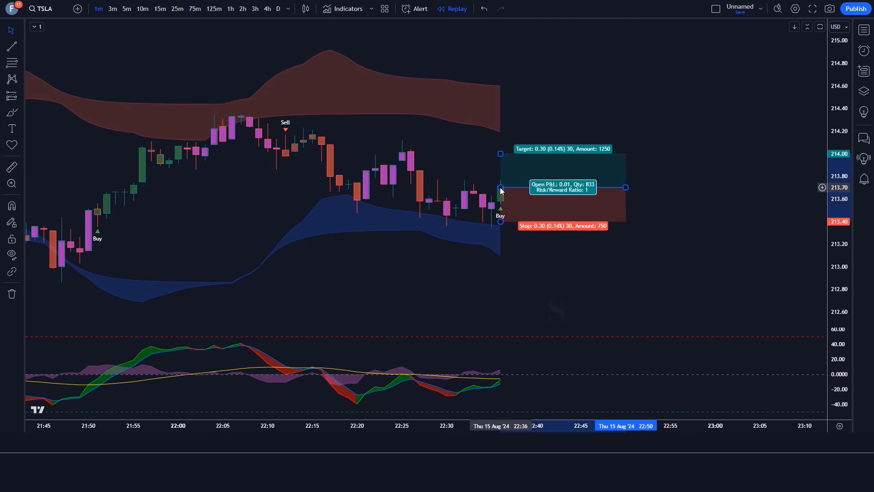
pyautogui.moveTo(507, 221); pyautogui.dragTo(508, 257)
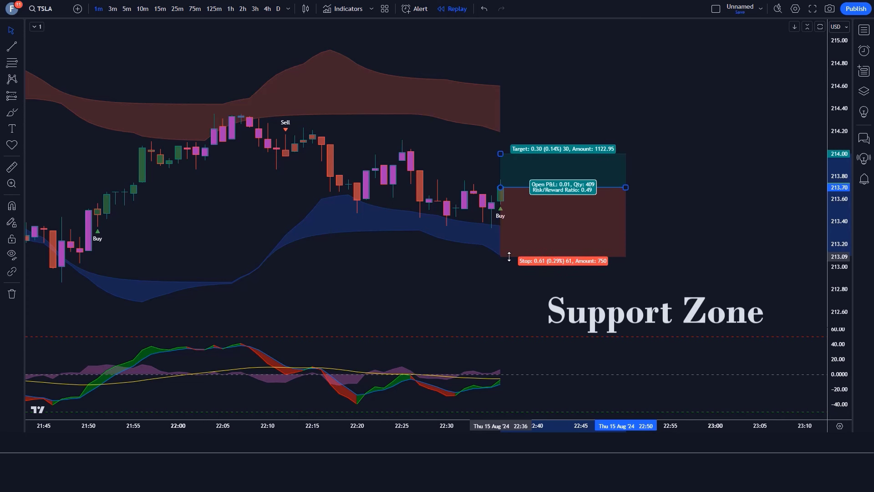
pyautogui.moveTo(499, 155); pyautogui.dragTo(494, 81)
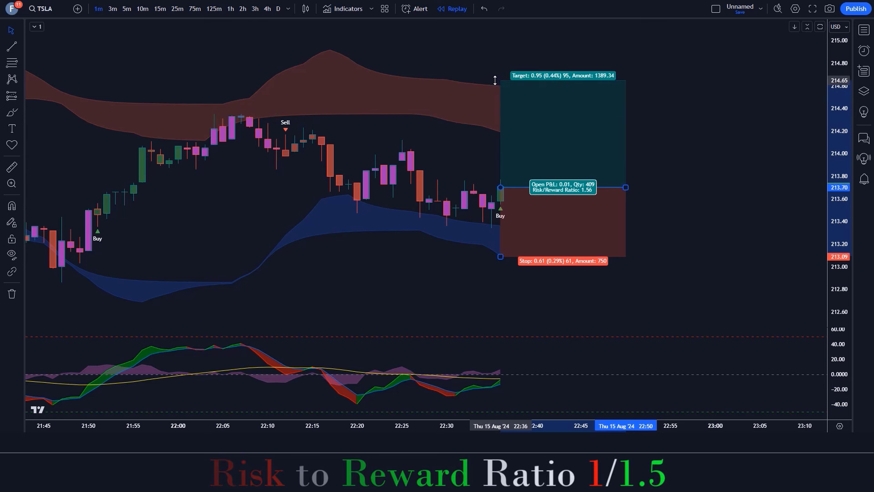
pyautogui.click(444, 135)
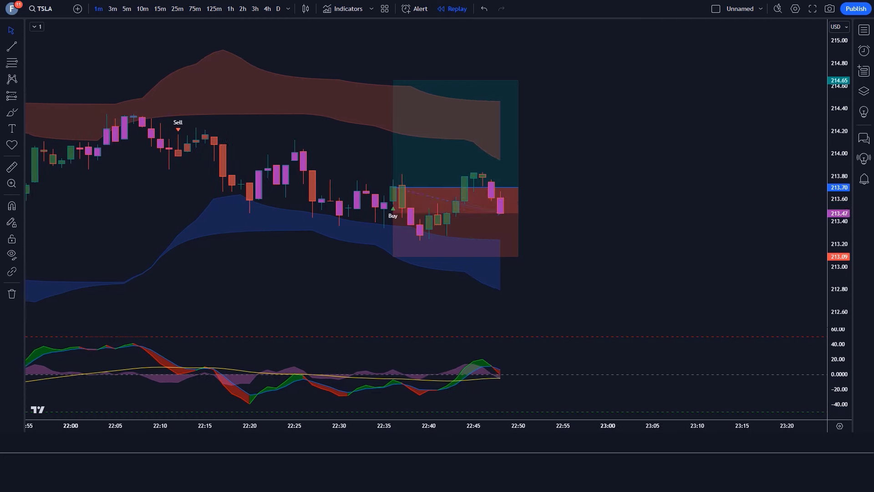
# - Adjust the long trade box's right edge to end at the target candle
pyautogui.moveTo(502, 190); pyautogui.dragTo(617, 190)
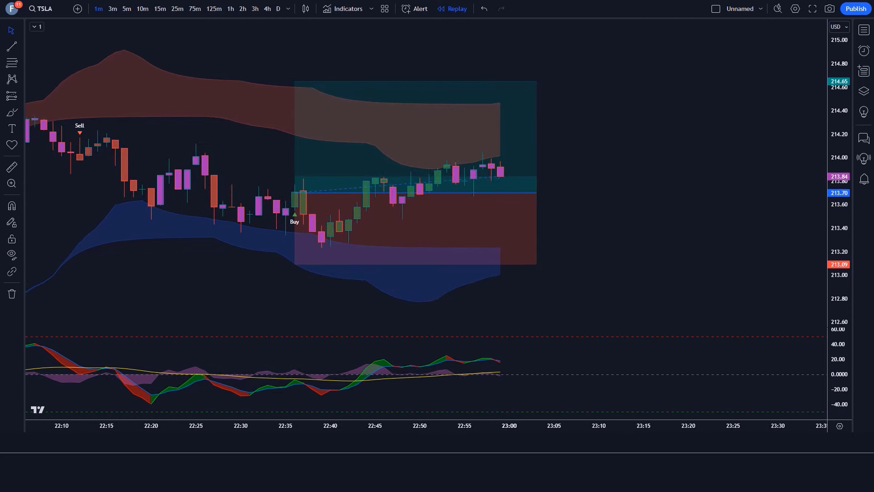
pyautogui.moveTo(504, 245); pyautogui.dragTo(679, 245)
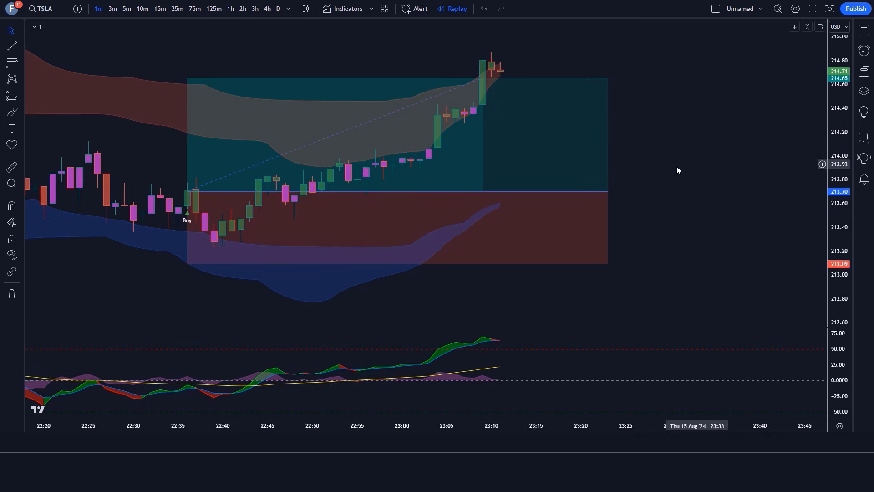
pyautogui.moveTo(609, 191); pyautogui.dragTo(500, 191)
pyautogui.click(572, 417)
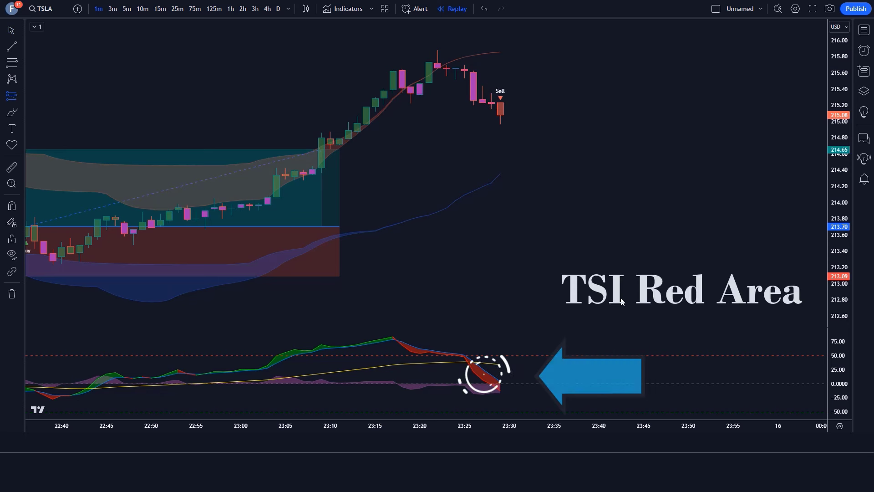
# - Place a short position at the 215.11 Sell candle with stop 215.86 and target 213.98
pyautogui.click(500, 113)
pyautogui.moveTo(503, 69); pyautogui.dragTo(513, 52)
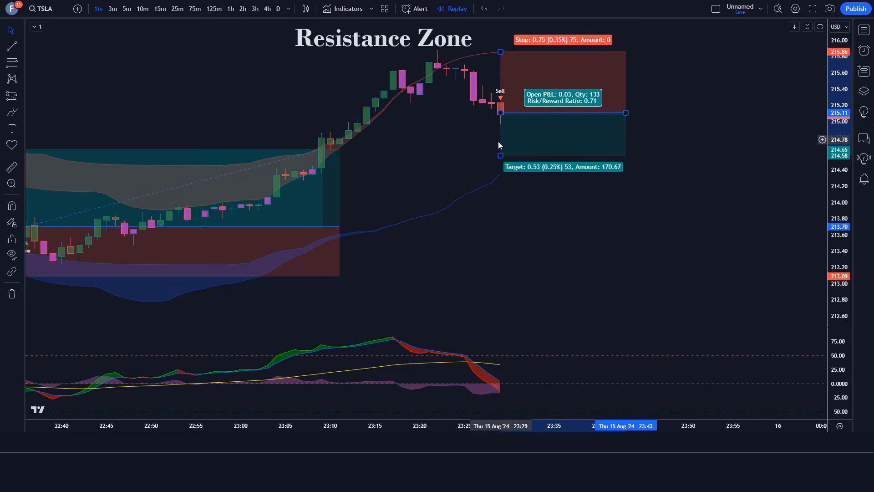
pyautogui.moveTo(500, 156); pyautogui.dragTo(502, 203)
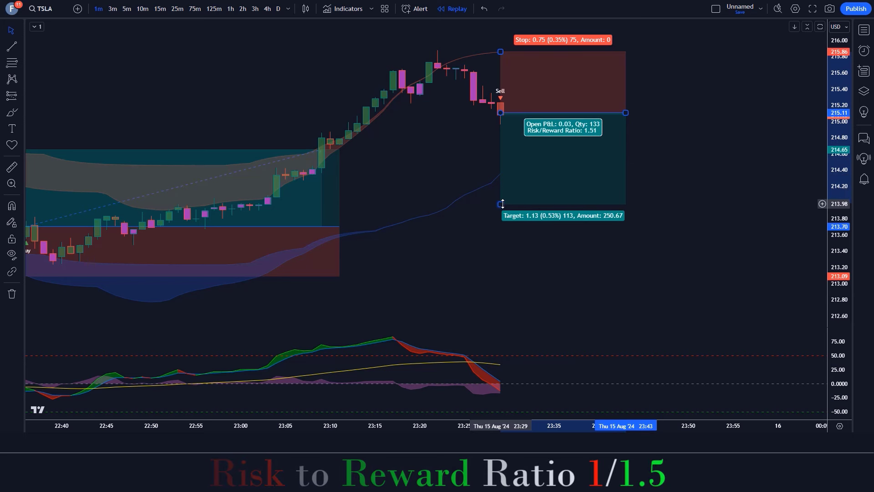
pyautogui.click(452, 236)
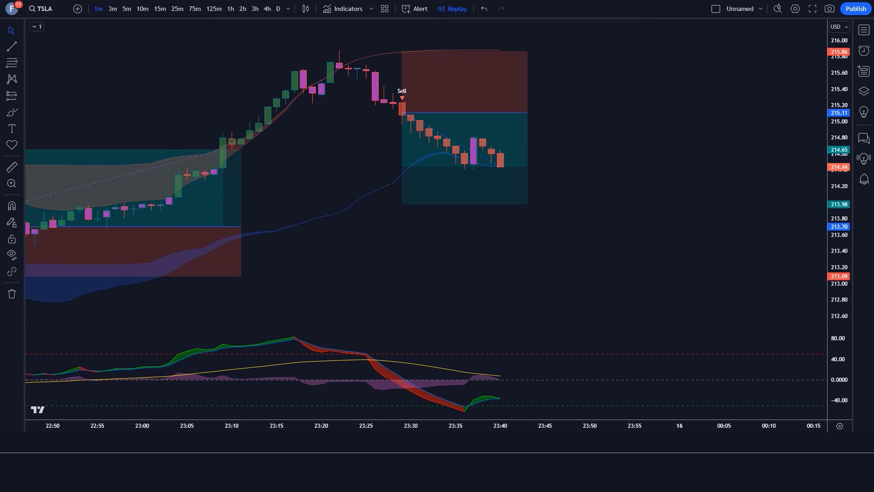
# - Trim the short trade box's right edge back to the target candle
pyautogui.moveTo(501, 114); pyautogui.dragTo(598, 116)
pyautogui.press('Escape')
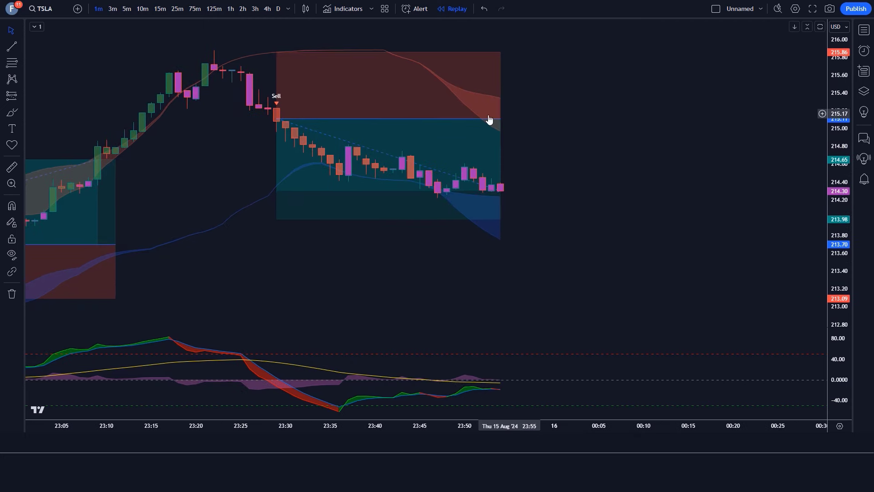
pyautogui.moveTo(501, 119); pyautogui.dragTo(652, 119)
pyautogui.press('Escape')
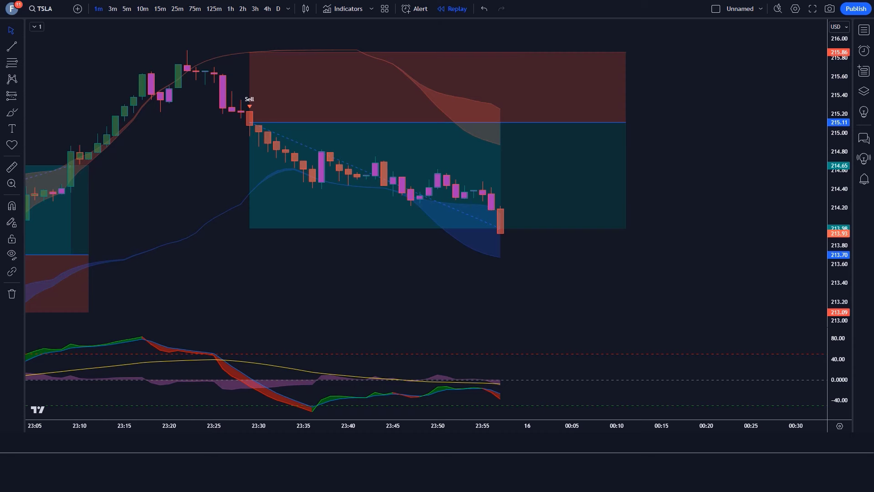
pyautogui.moveTo(608, 122); pyautogui.dragTo(501, 126)
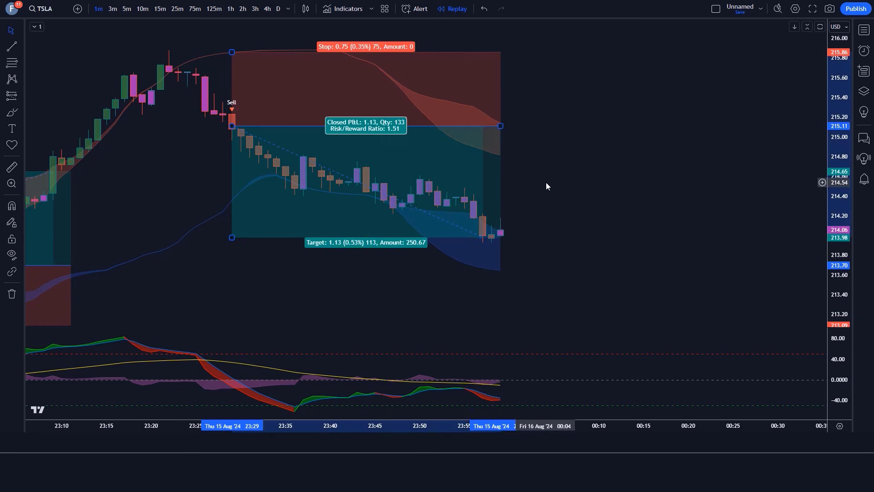
pyautogui.click(546, 186)
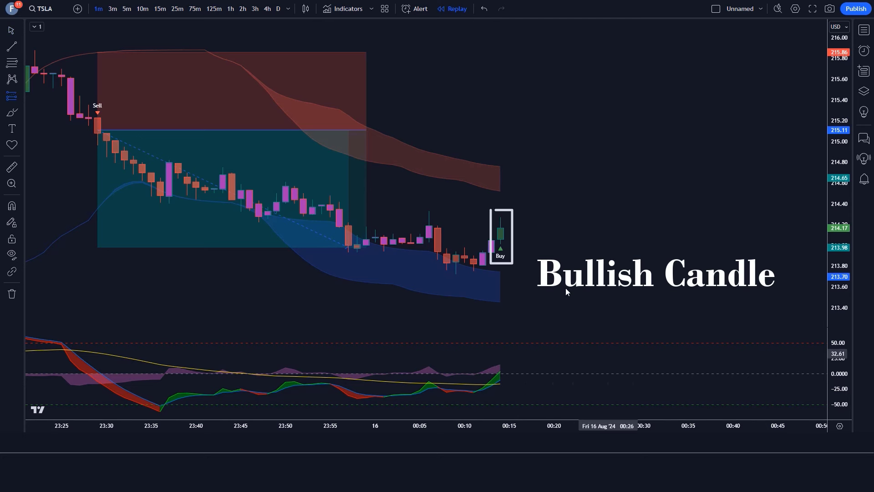
# - Place a long position at 214.16 with stop 213.74, target 214.79, box ending at stop-out
pyautogui.click(501, 229)
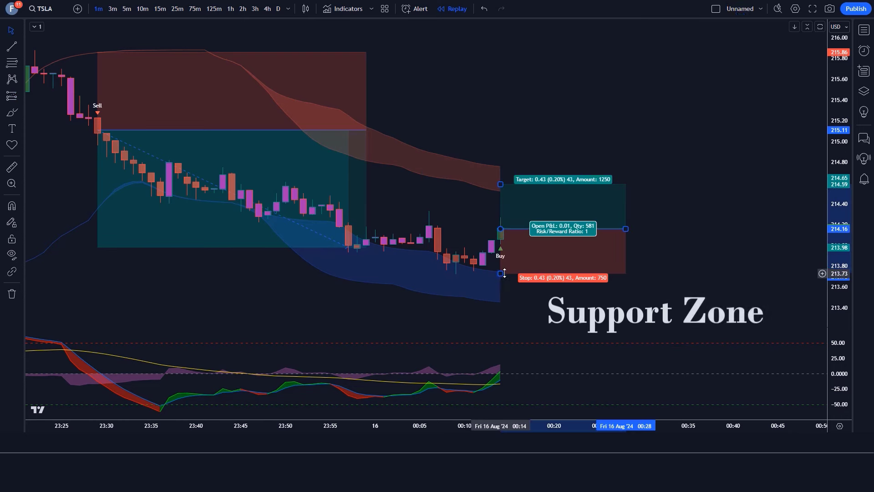
pyautogui.moveTo(504, 274); pyautogui.dragTo(509, 270)
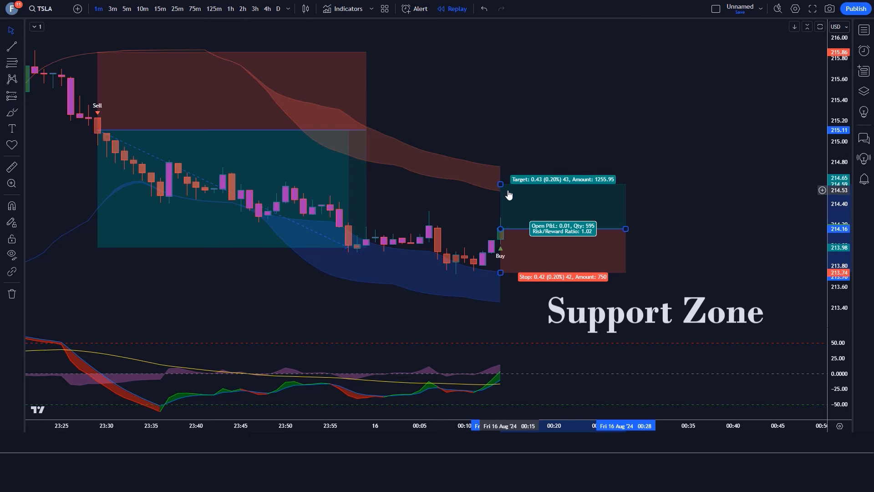
pyautogui.moveTo(501, 184); pyautogui.dragTo(502, 166)
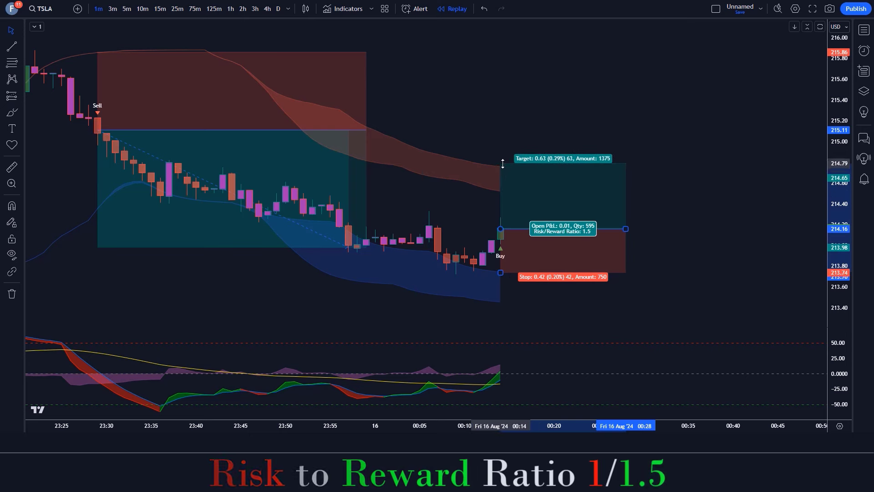
pyautogui.click(460, 165)
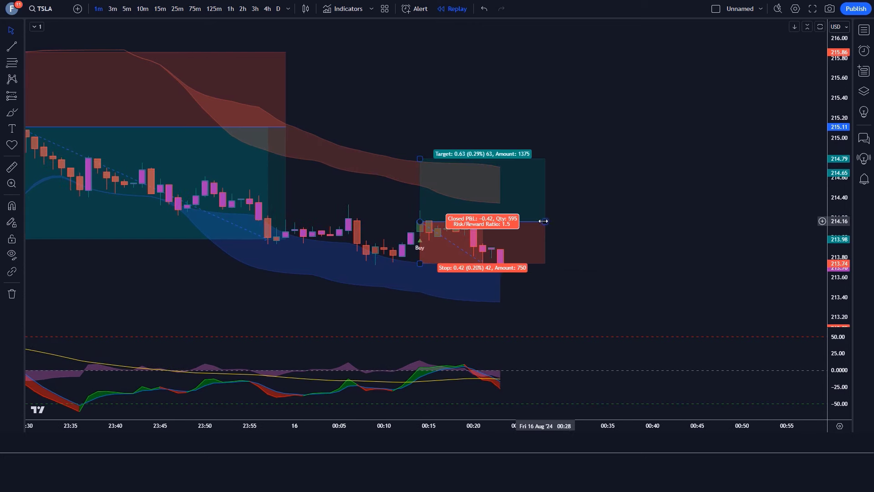
pyautogui.moveTo(546, 240); pyautogui.dragTo(501, 240)
pyautogui.click(580, 238)
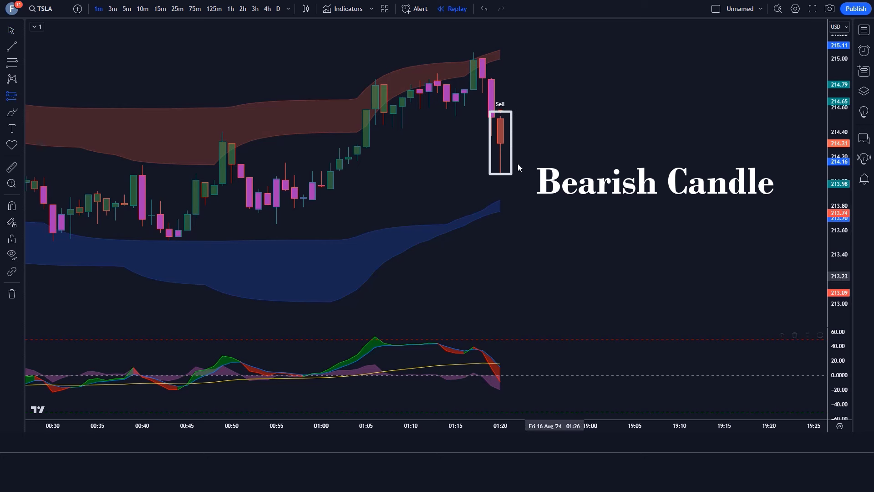
# - Place a short position at the 214.33 Sell candle with stop 215.07 and target 213.20
pyautogui.click(500, 141)
pyautogui.moveTo(508, 104); pyautogui.dragTo(516, 60)
pyautogui.moveTo(508, 52); pyautogui.dragTo(508, 51)
pyautogui.moveTo(500, 179); pyautogui.dragTo(505, 279)
pyautogui.click(481, 275)
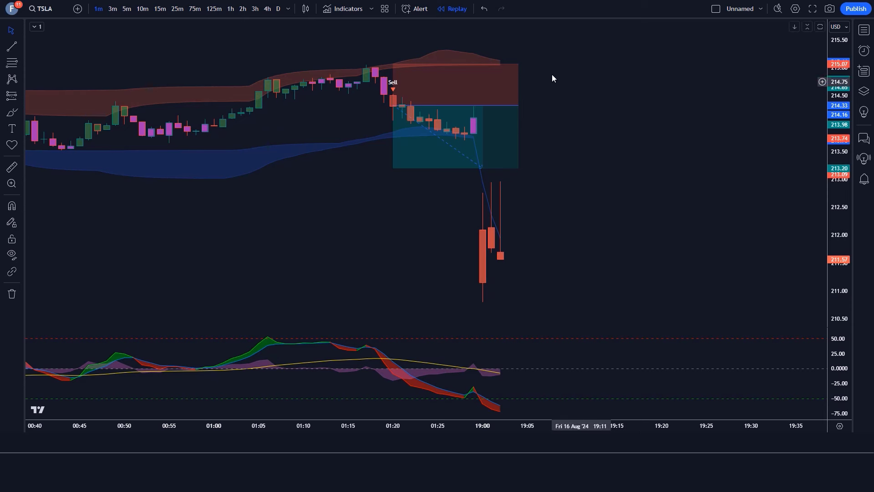
# - Shorten the short trade box to end at the target candle
pyautogui.click(520, 103)
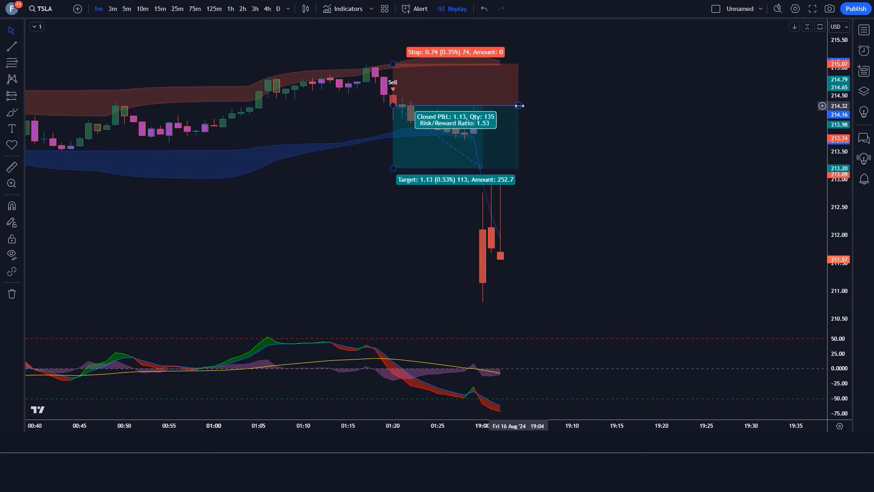
pyautogui.moveTo(519, 106); pyautogui.dragTo(504, 123)
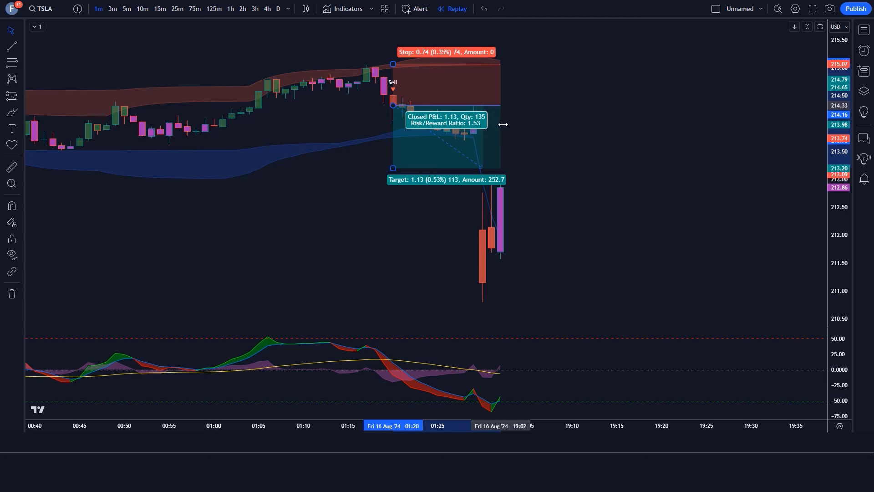
pyautogui.click(546, 124)
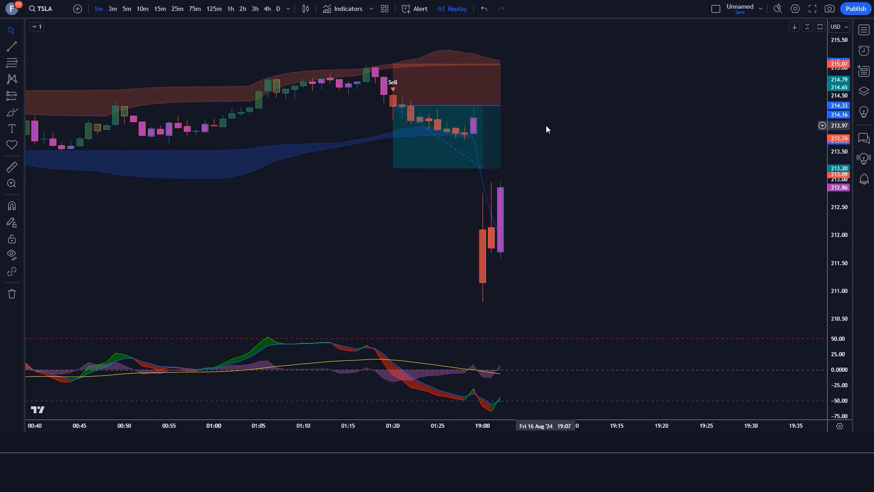